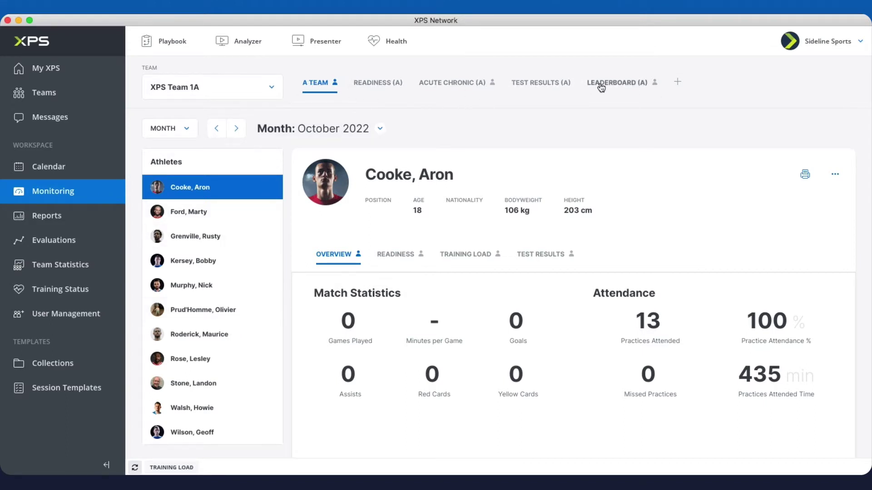
# Step: Glance at the readiness report, then switch the Team dropdown to XPS Team 1B
pyautogui.click(378, 82)
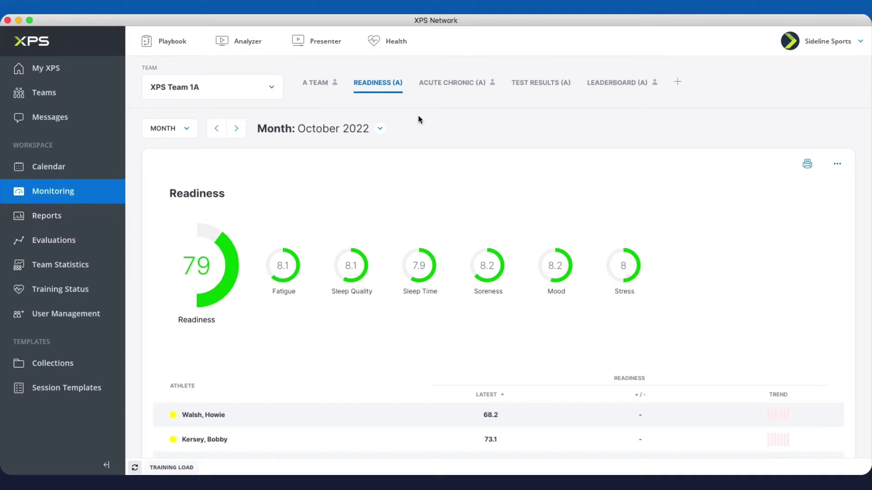
pyautogui.click(320, 82)
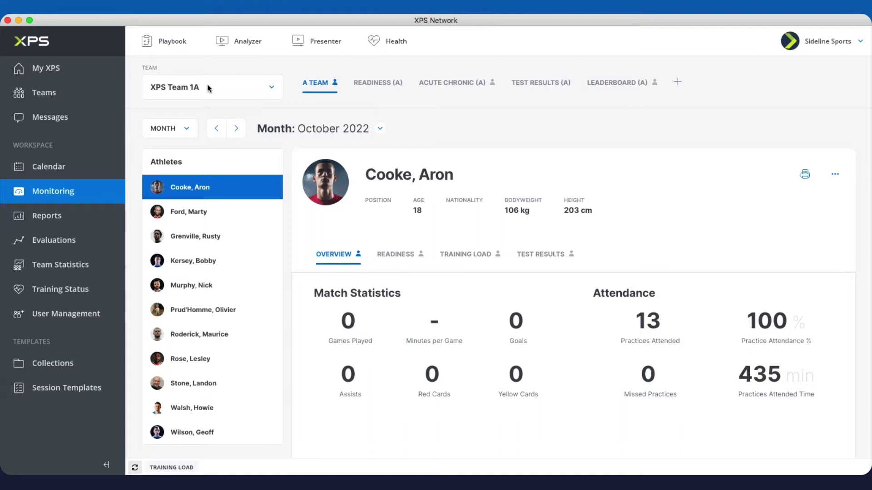
pyautogui.click(259, 89)
pyautogui.scroll(5, 211, 196)
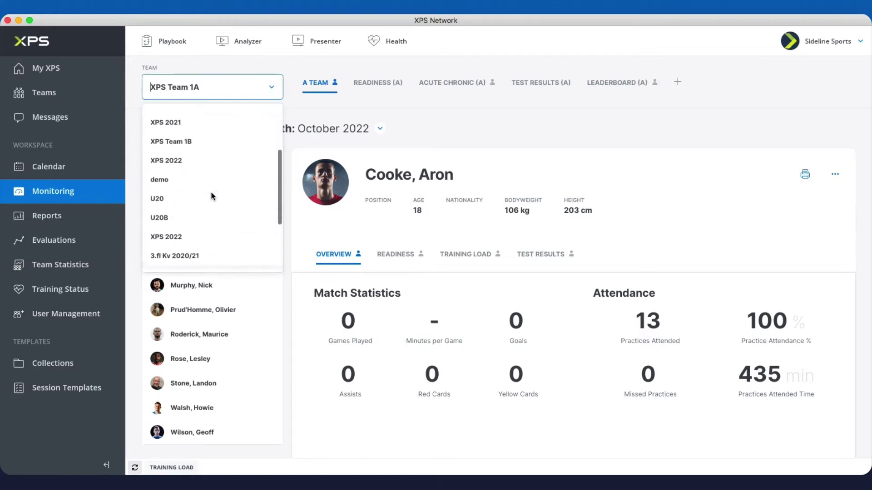
pyautogui.click(200, 155)
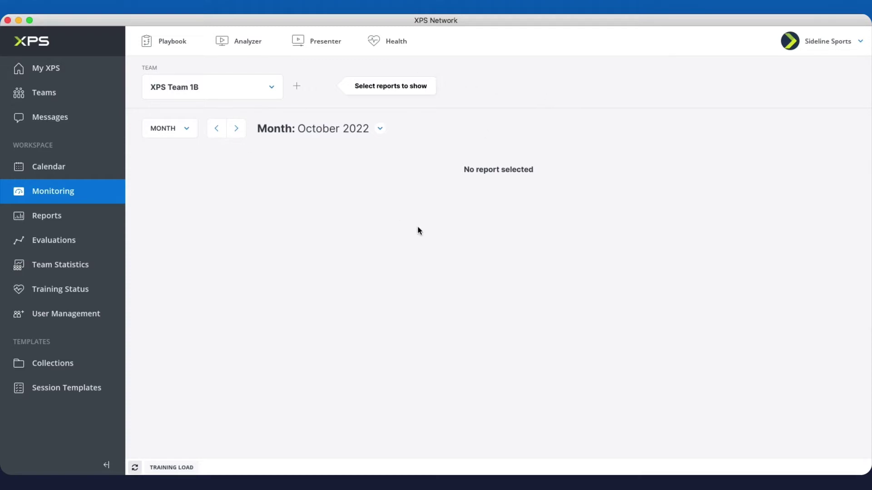
# Step: In the tab editor, add Readiness (A) and Test results (A), then remove them again
pyautogui.click(311, 88)
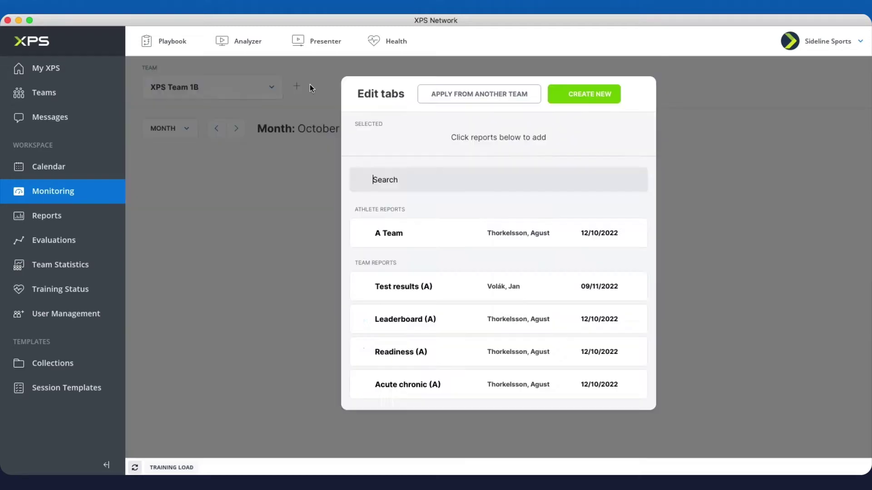
pyautogui.click(367, 358)
pyautogui.click(364, 320)
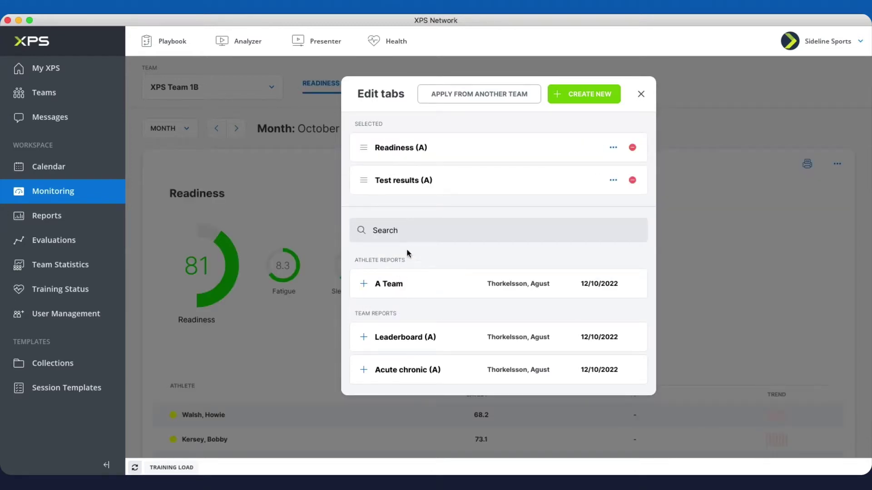
pyautogui.click(633, 147)
pyautogui.click(632, 147)
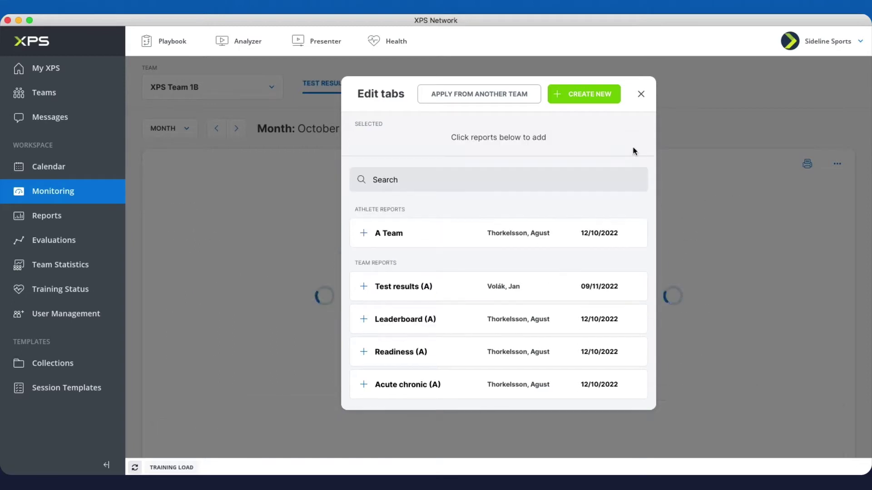
# Step: Apply the five report tabs from another team to XPS Team 1B
pyautogui.click(484, 98)
pyautogui.scroll(-1, 485, 245)
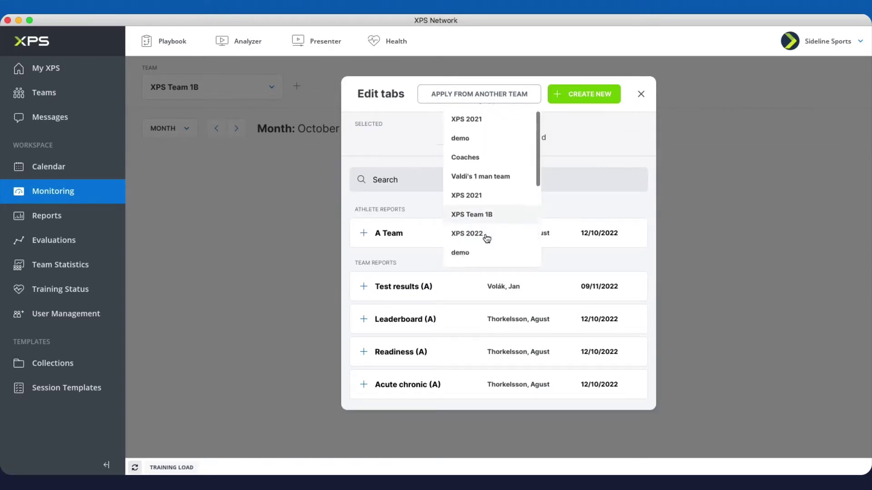
pyautogui.scroll(-3, 484, 241)
pyautogui.click(492, 253)
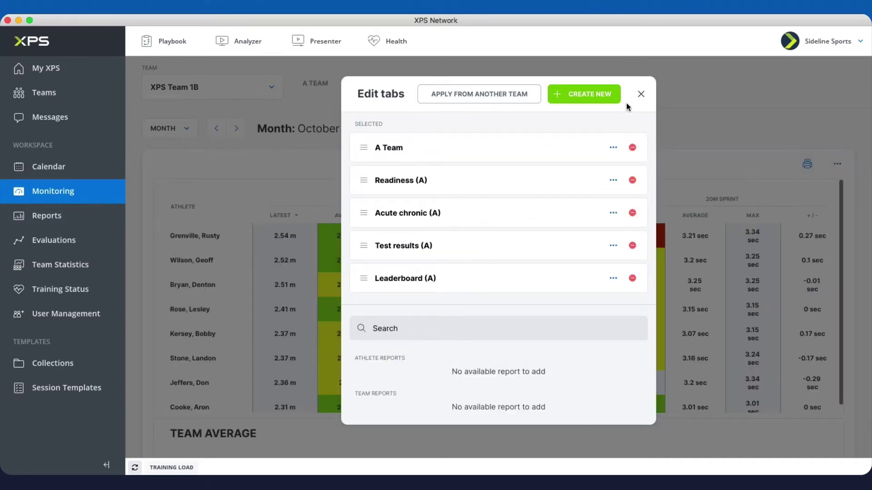
# Step: Turn on Shared with athletes for XPS Team 1B's Readiness (A) tab
pyautogui.click(642, 95)
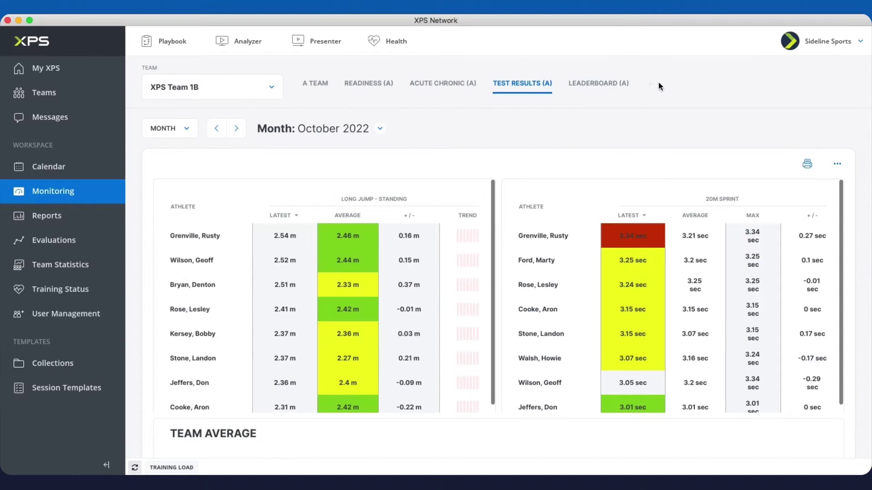
pyautogui.click(658, 83)
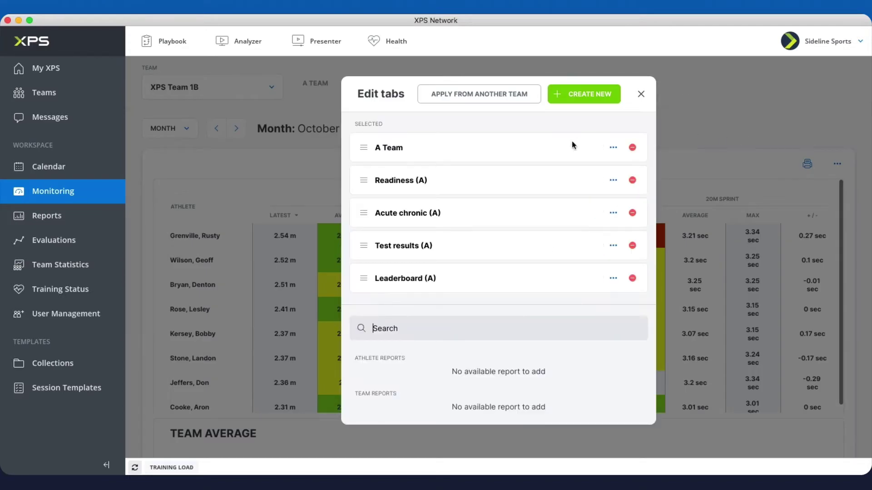
pyautogui.click(613, 180)
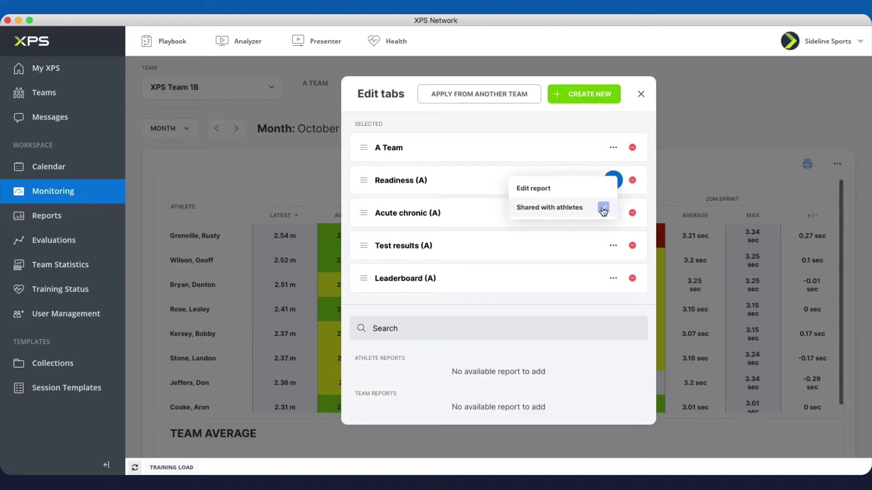
pyautogui.click(590, 208)
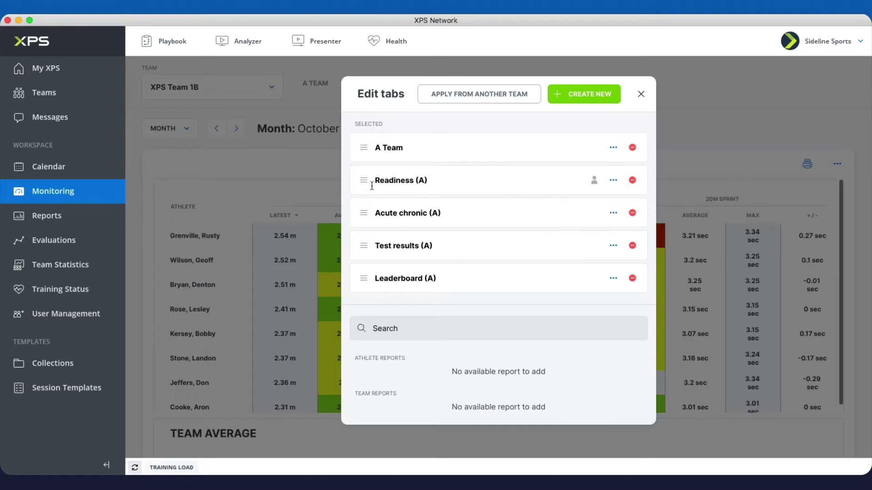
pyautogui.click(647, 95)
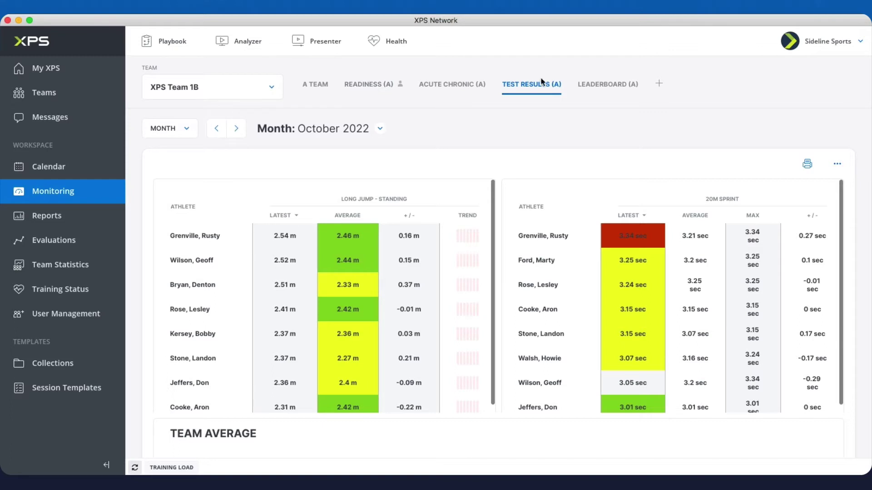
pyautogui.click(333, 80)
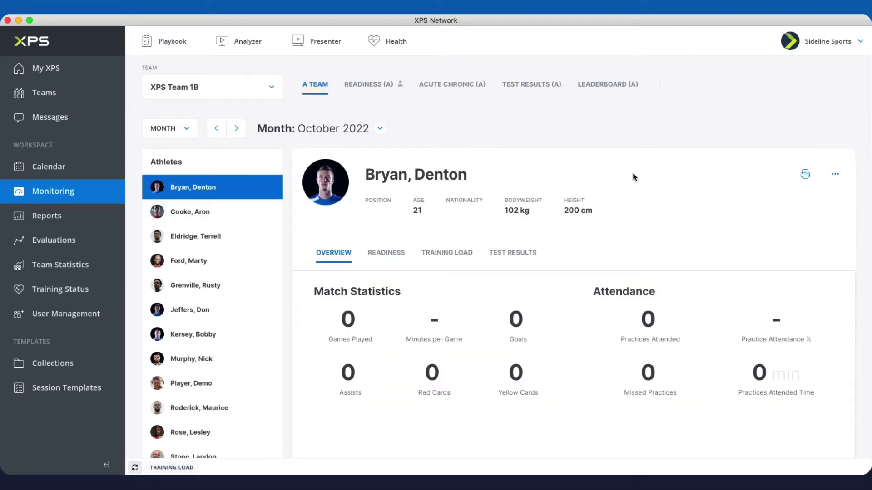
pyautogui.click(836, 176)
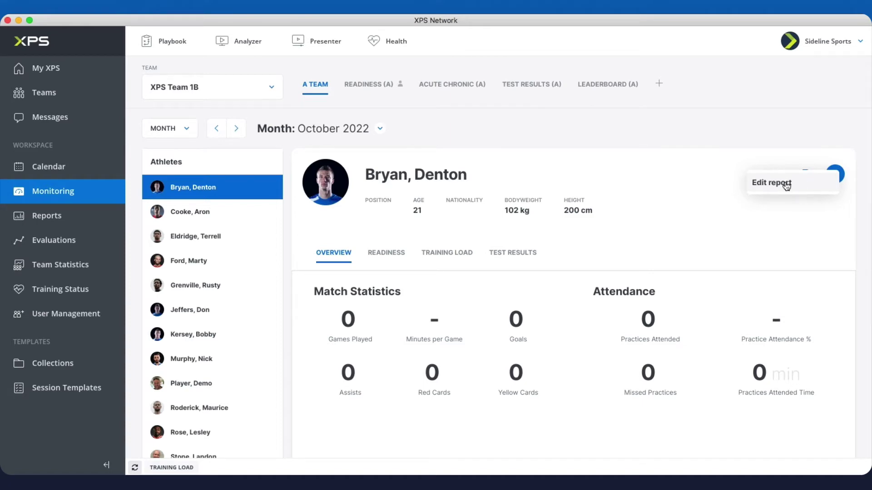
pyautogui.click(772, 183)
pyautogui.scroll(-5, 513, 276)
pyautogui.scroll(-5, 504, 279)
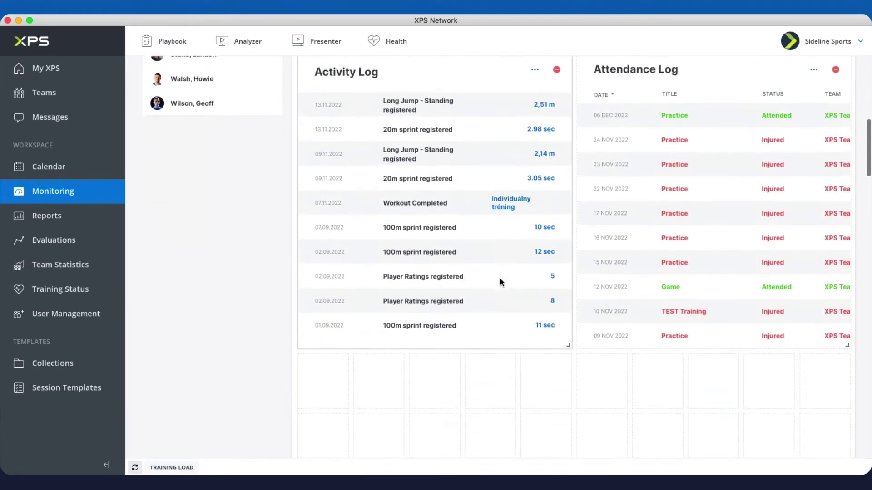
pyautogui.scroll(10, 501, 282)
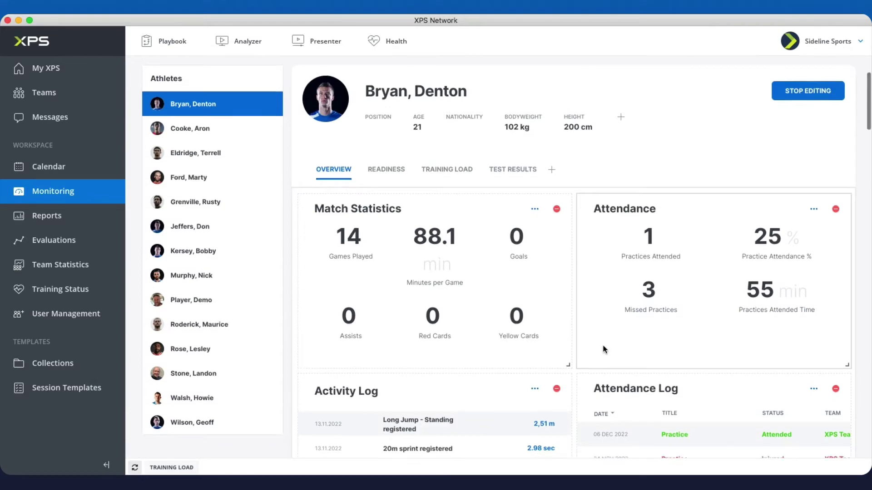
pyautogui.scroll(-5, 603, 350)
pyautogui.scroll(-2, 585, 328)
pyautogui.scroll(5, 454, 346)
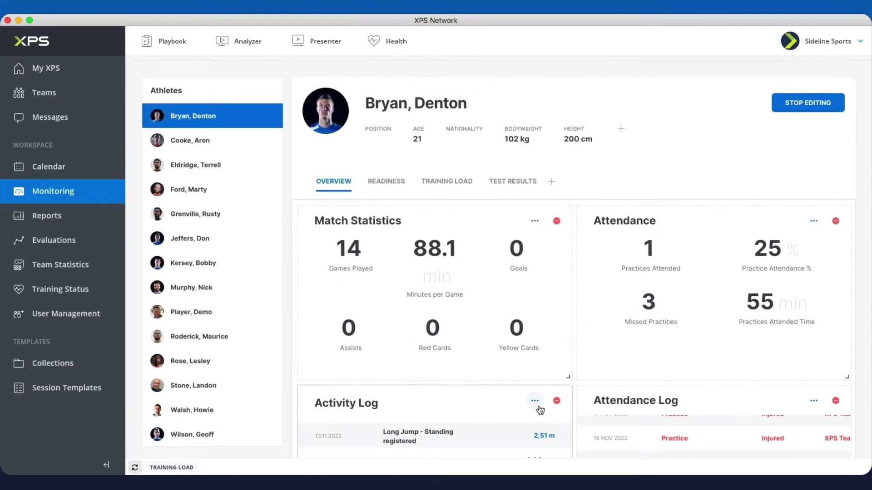
pyautogui.click(535, 221)
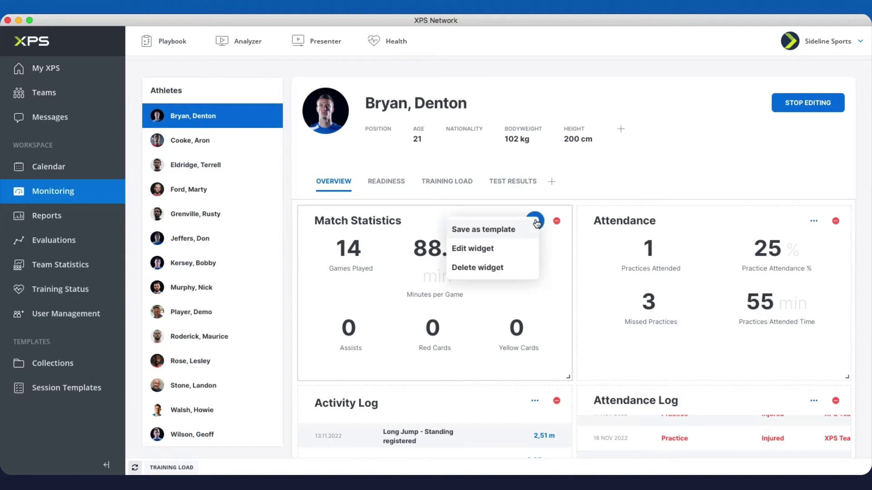
pyautogui.click(509, 250)
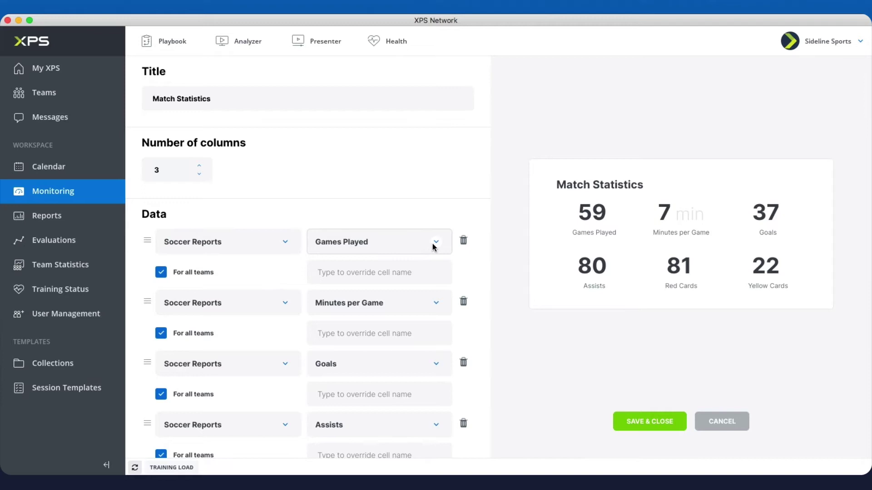
pyautogui.click(730, 423)
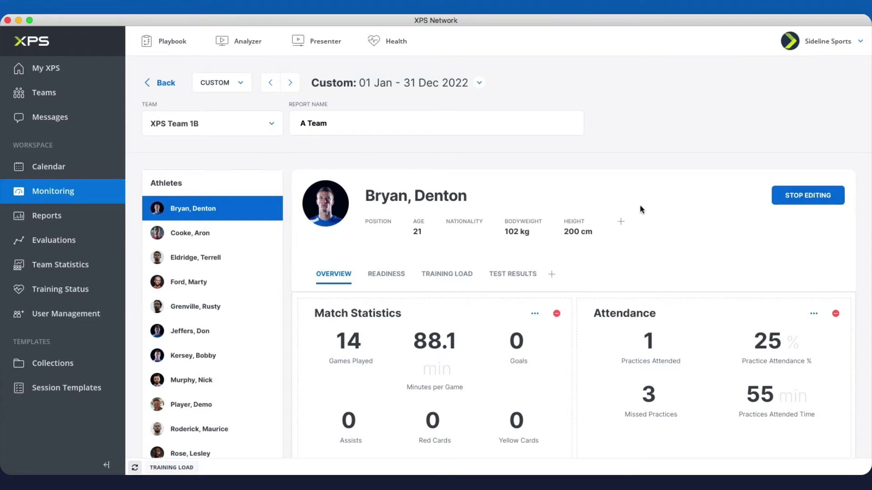
# Step: Finish the current layout edit, then create a new athlete report from the Reports section
pyautogui.click(808, 196)
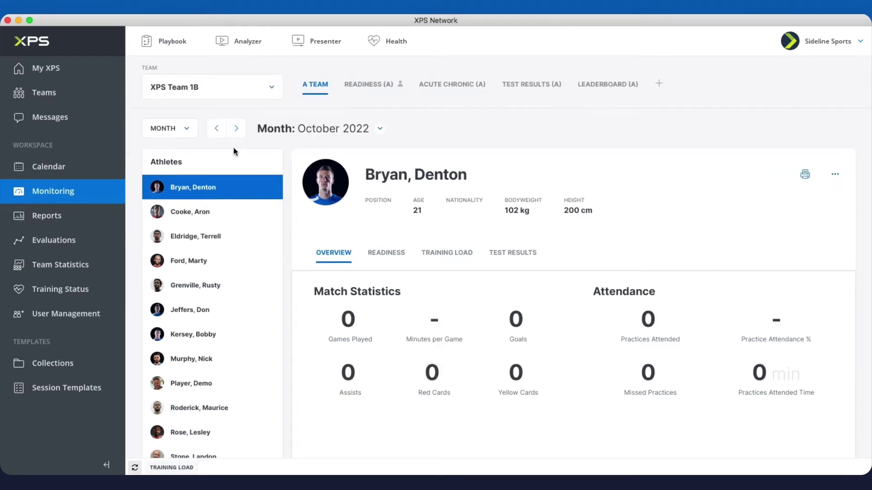
pyautogui.click(33, 218)
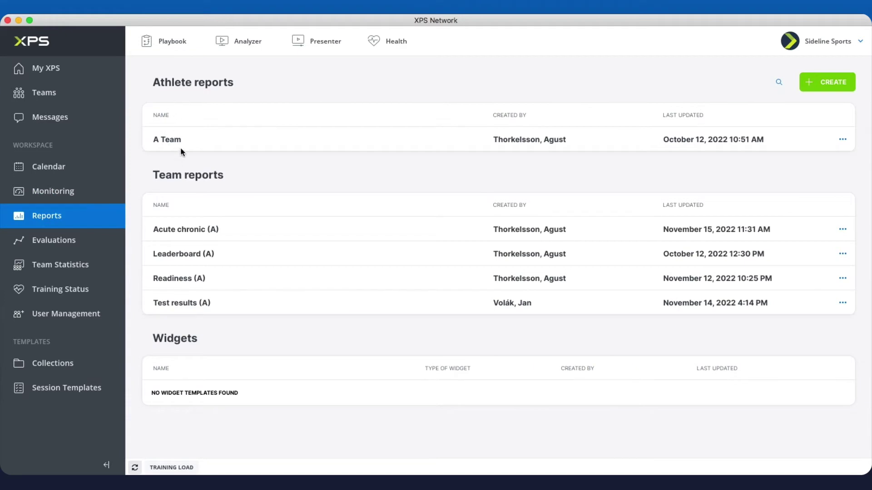
pyautogui.click(835, 83)
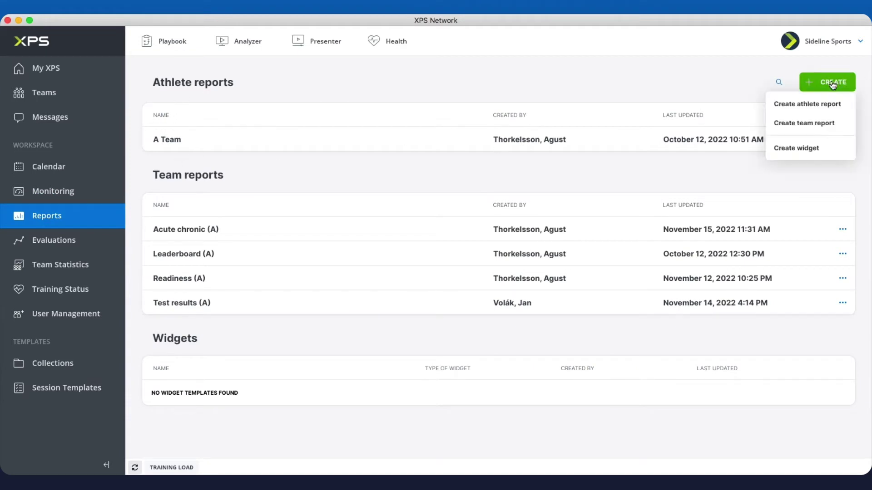
pyautogui.click(792, 103)
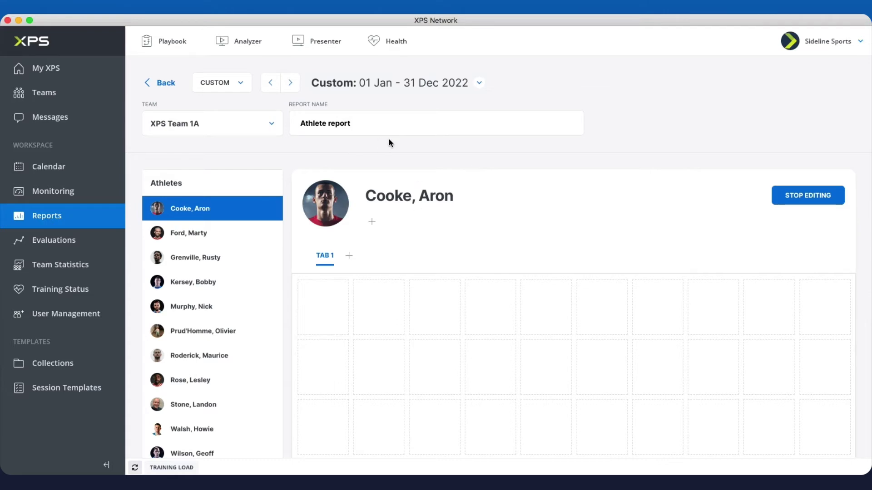
pyautogui.scroll(-1, 399, 152)
pyautogui.scroll(1, 399, 151)
# Step: Add Information > Age and Tests > Height as profile fields under the athlete name
pyautogui.click(379, 223)
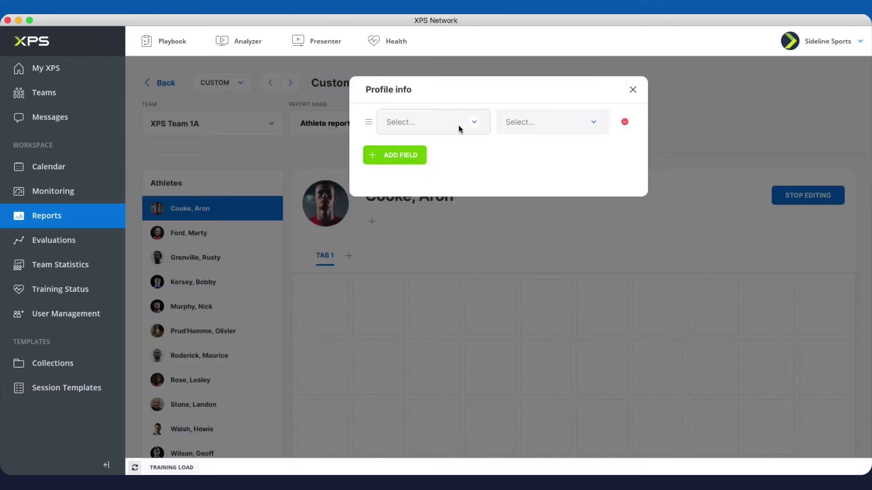
pyautogui.click(470, 123)
pyautogui.click(434, 150)
pyautogui.click(531, 122)
pyautogui.click(528, 153)
pyautogui.click(411, 155)
pyautogui.click(429, 152)
pyautogui.click(413, 196)
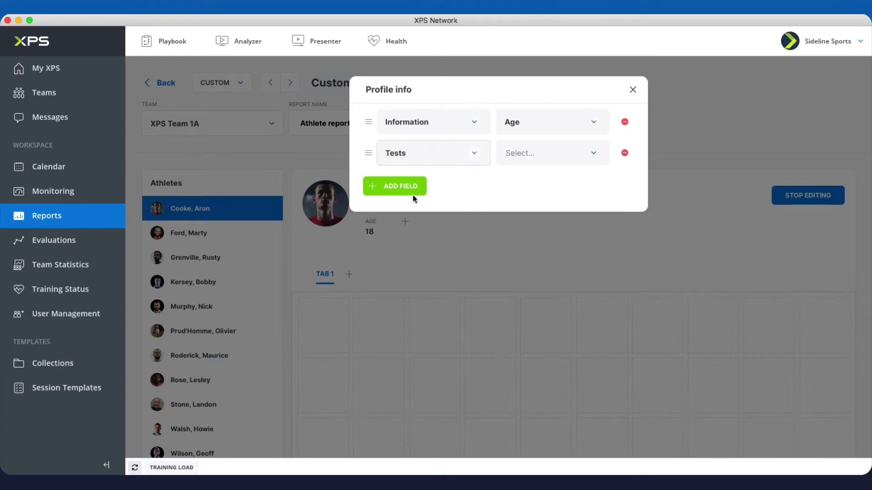
pyautogui.click(552, 152)
pyautogui.click(522, 241)
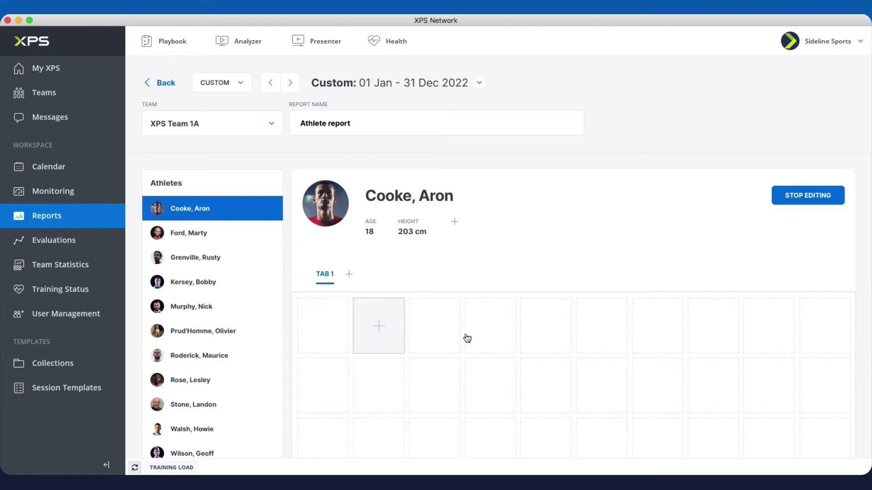
# Step: Rename TAB 1 to Overview and add a second tab named Readiness
pyautogui.scroll(-2, 380, 356)
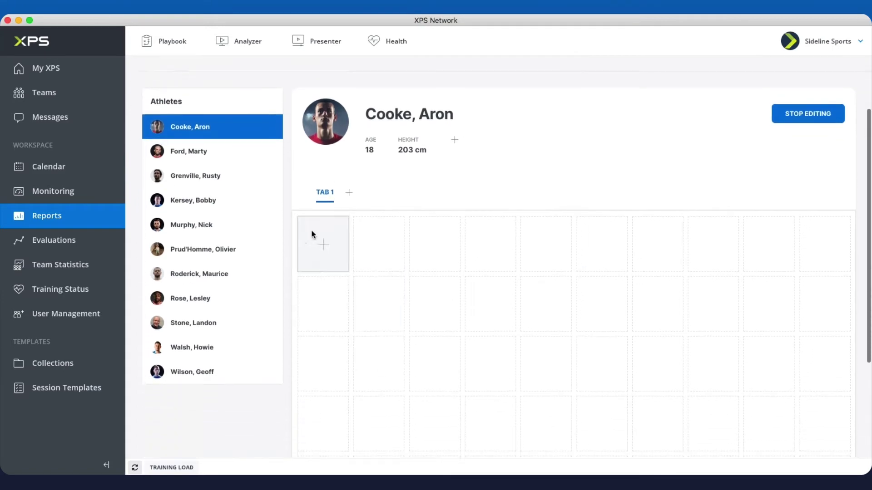
pyautogui.click(338, 190)
pyautogui.tripleClick(417, 119)
pyautogui.write('Overview')
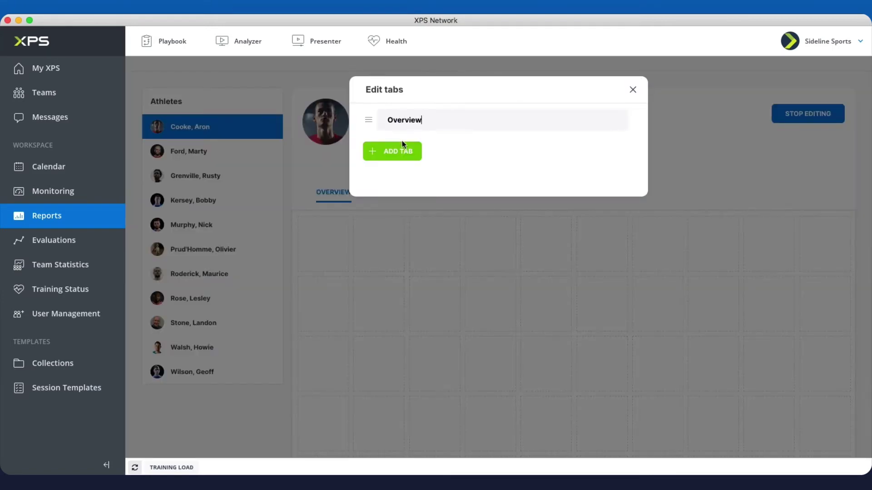
pyautogui.click(402, 145)
pyautogui.write('Readiness')
pyautogui.click(632, 90)
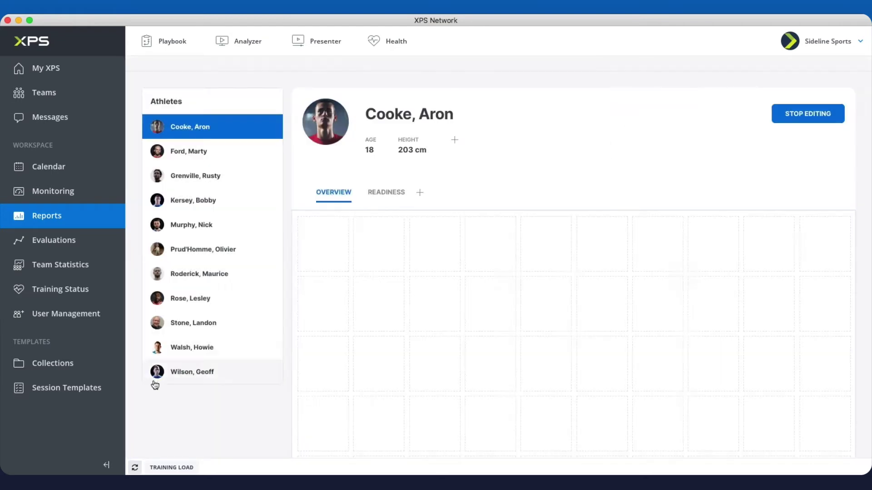
pyautogui.click(323, 249)
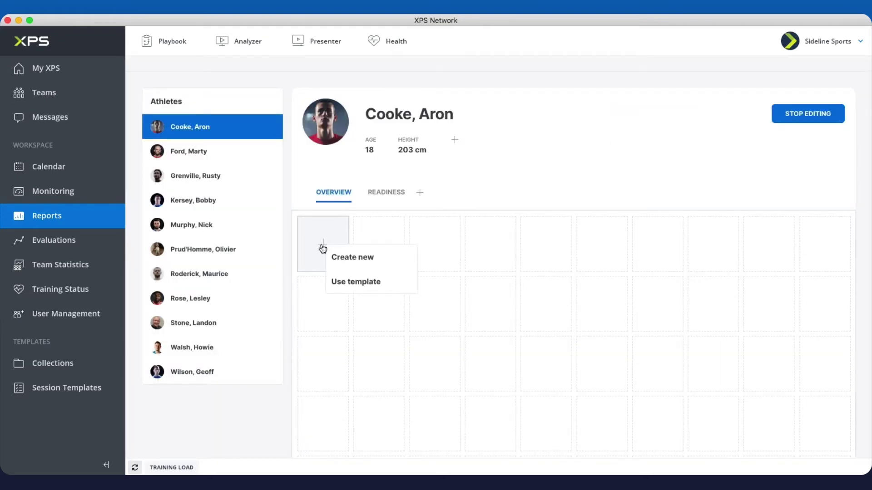
pyautogui.moveTo(350, 257)
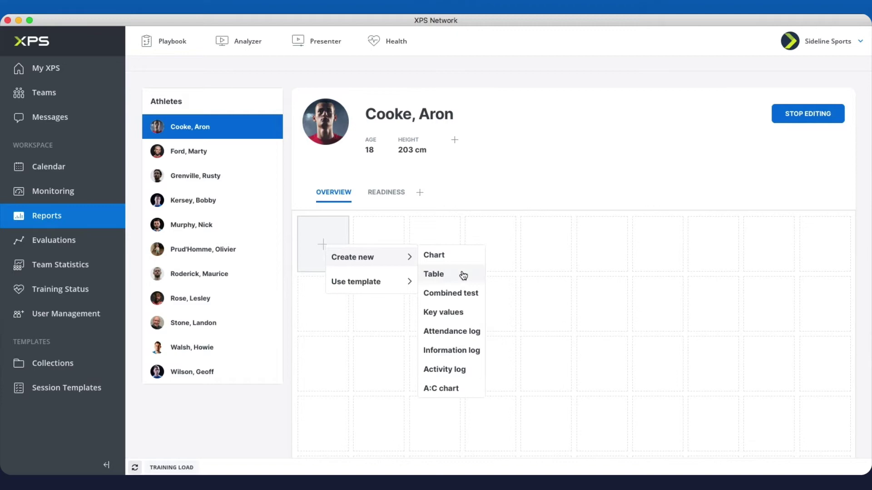
pyautogui.click(452, 255)
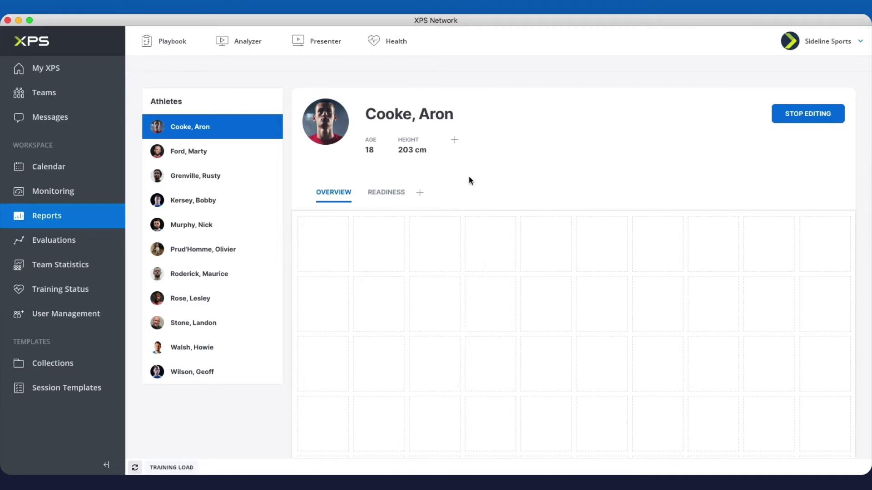
# Step: Stop editing the athlete report and return to the Reports list
pyautogui.scroll(4, 527, 186)
pyautogui.click(825, 195)
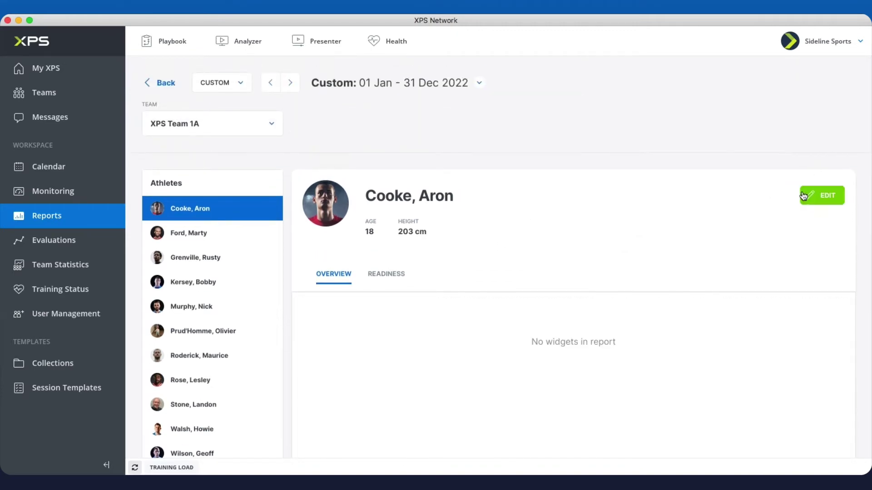
pyautogui.click(165, 84)
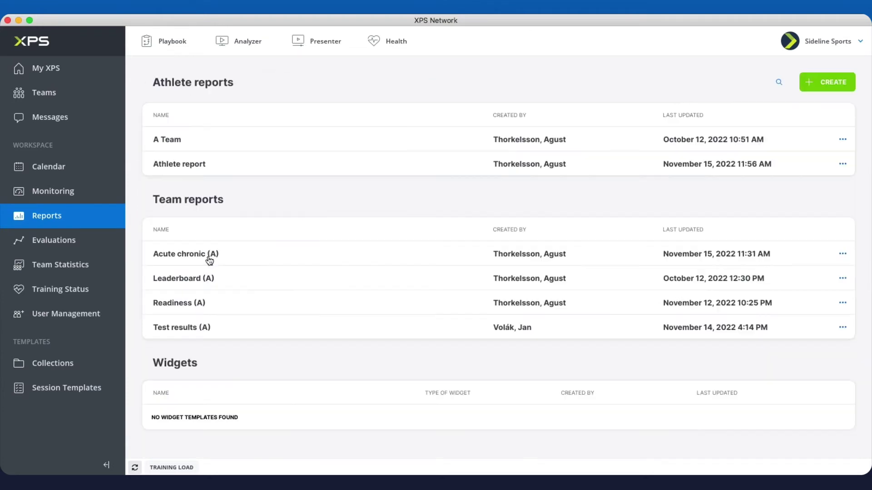
# Step: Create a new team report and turn on its Single Day option
pyautogui.click(828, 82)
pyautogui.click(808, 120)
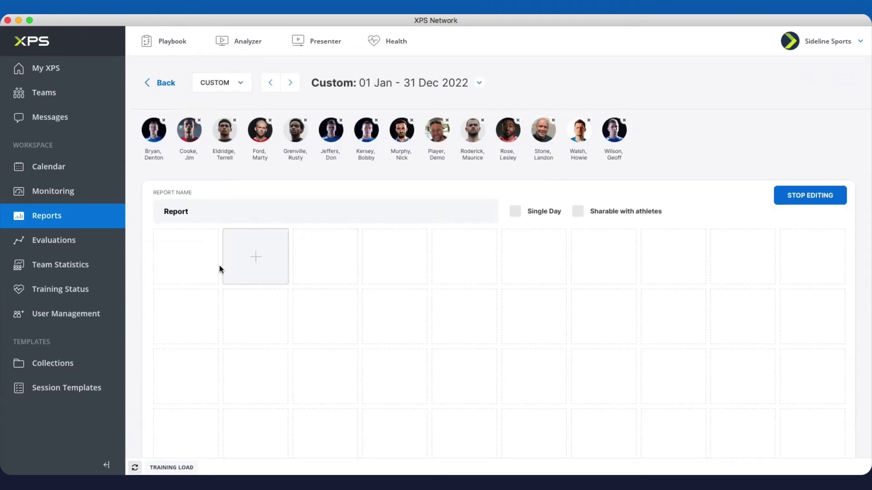
pyautogui.click(184, 255)
pyautogui.moveTo(227, 269)
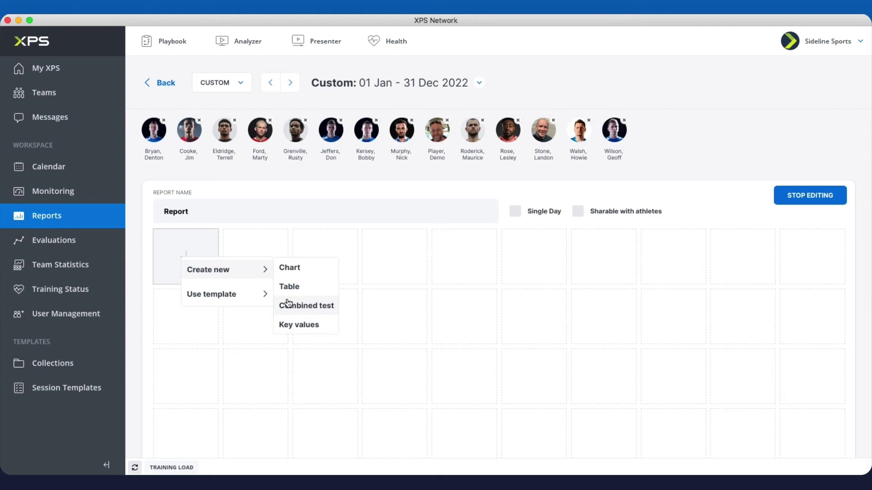
pyautogui.click(515, 211)
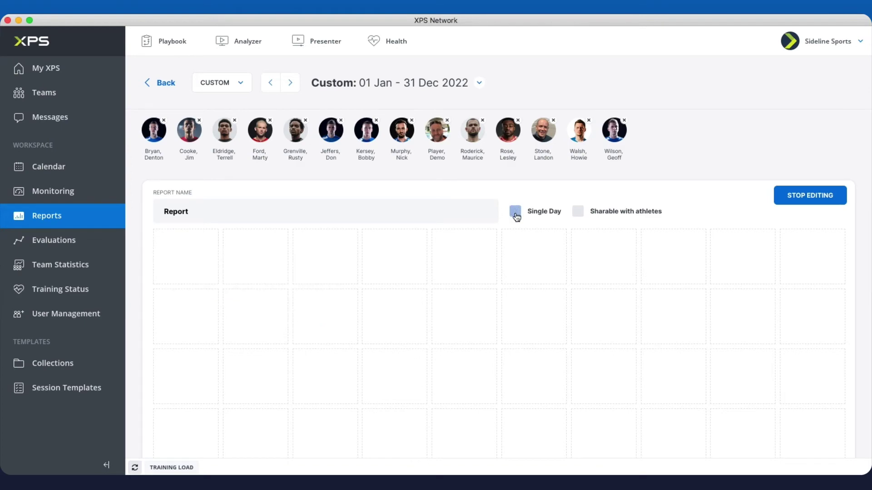
# Step: Untick Single Day, make the report sharable with athletes, and stop editing
pyautogui.click(515, 214)
pyautogui.click(577, 213)
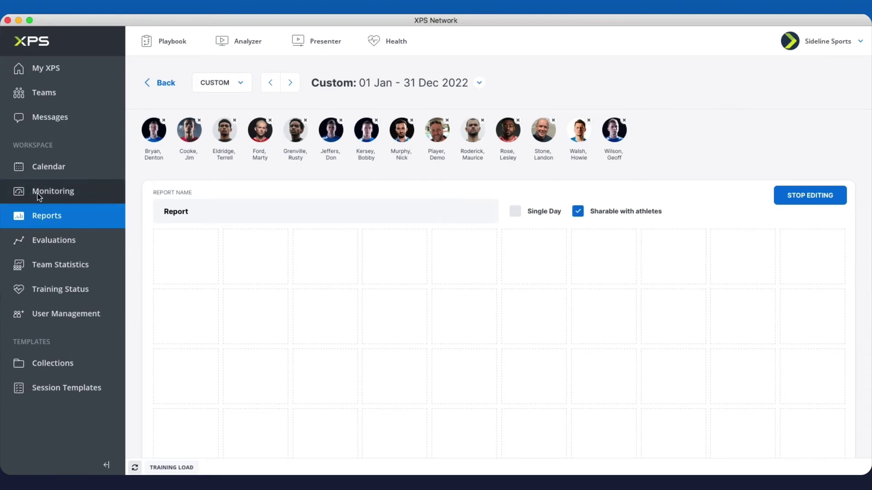
pyautogui.click(797, 195)
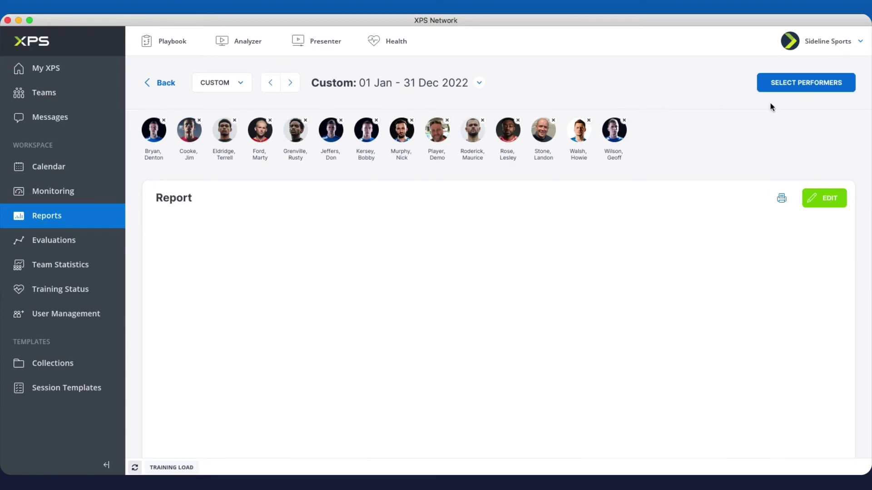
# Step: Add a chart widget to the team report plotting Tests > Bodyweight as Value 1
pyautogui.click(822, 198)
pyautogui.click(197, 267)
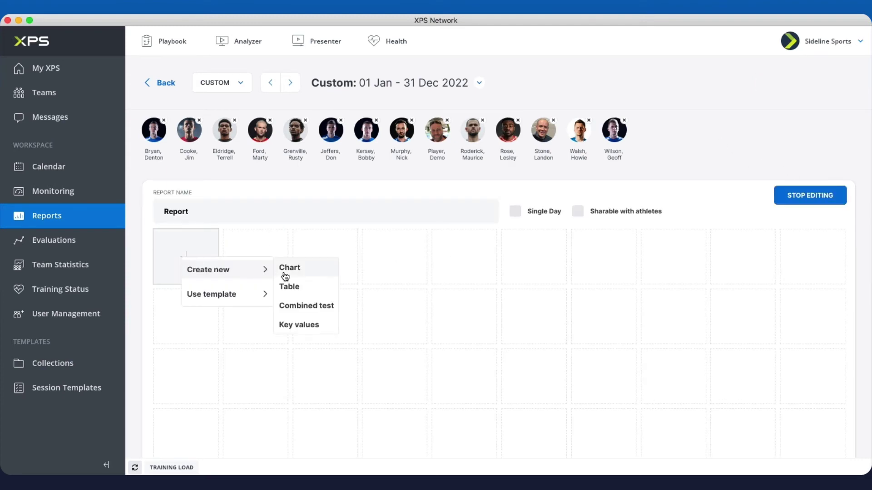
pyautogui.click(296, 270)
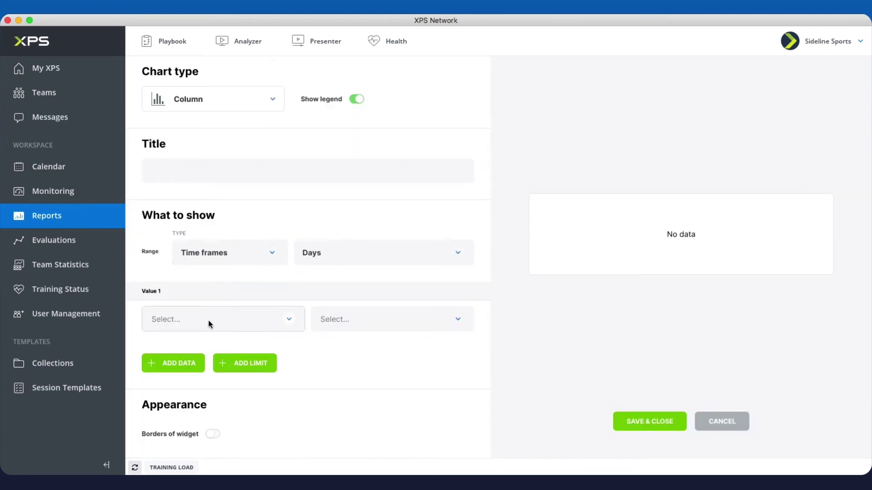
pyautogui.click(208, 325)
pyautogui.click(163, 345)
pyautogui.click(345, 318)
pyautogui.click(382, 337)
# Step: Set the bodyweight calculation to Max and save the chart widget
pyautogui.click(213, 366)
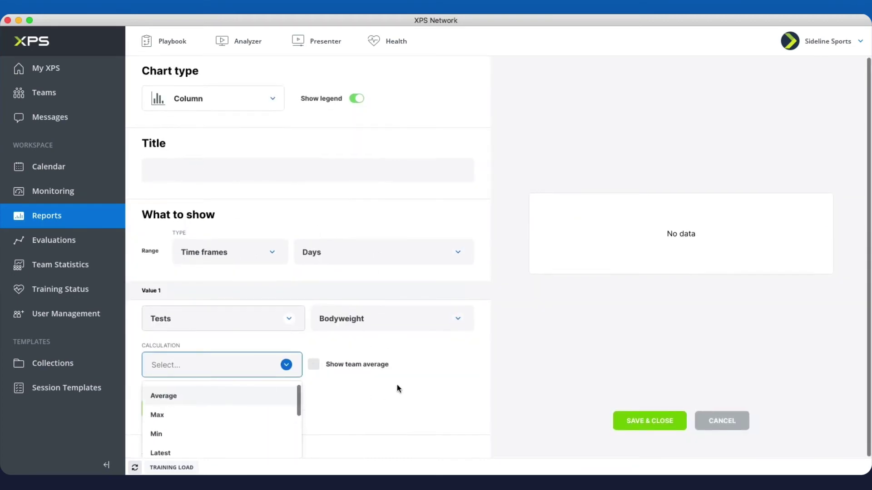
pyautogui.click(207, 414)
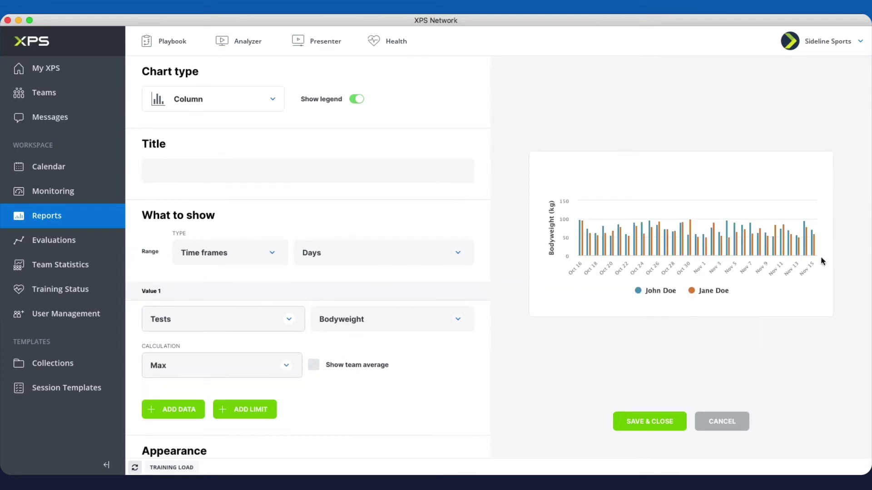
pyautogui.scroll(-5, 318, 299)
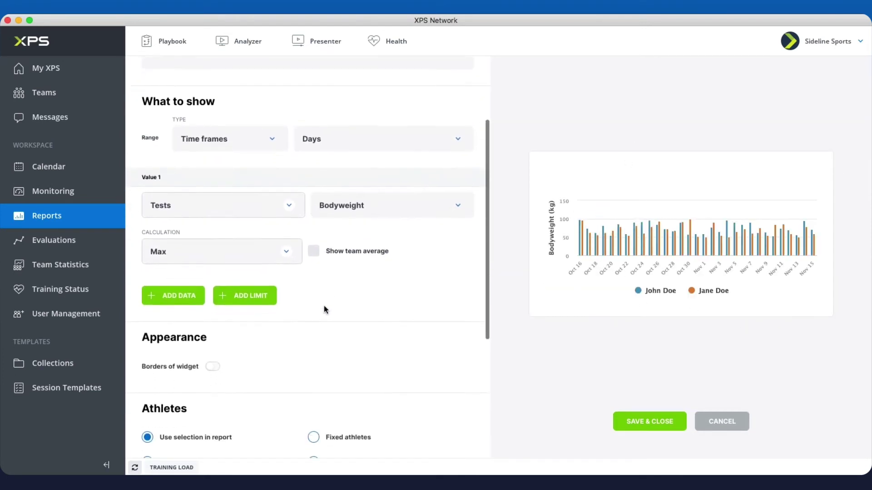
pyautogui.scroll(-5, 324, 309)
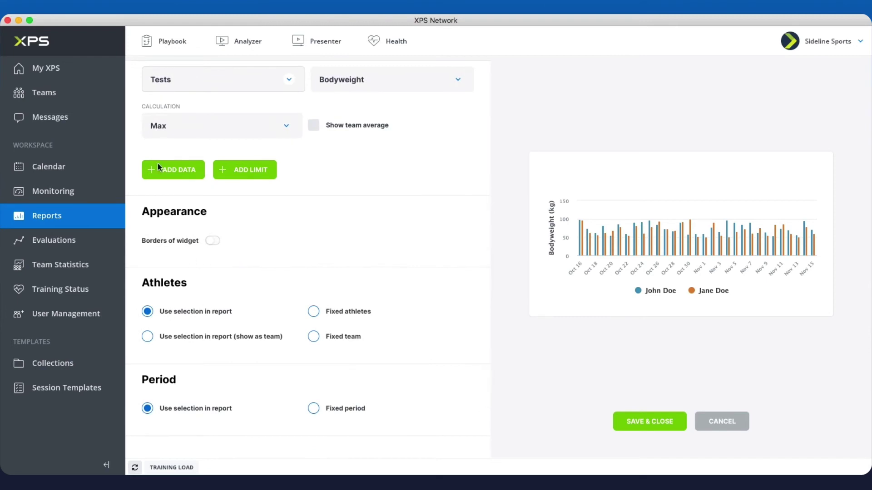
pyautogui.click(650, 423)
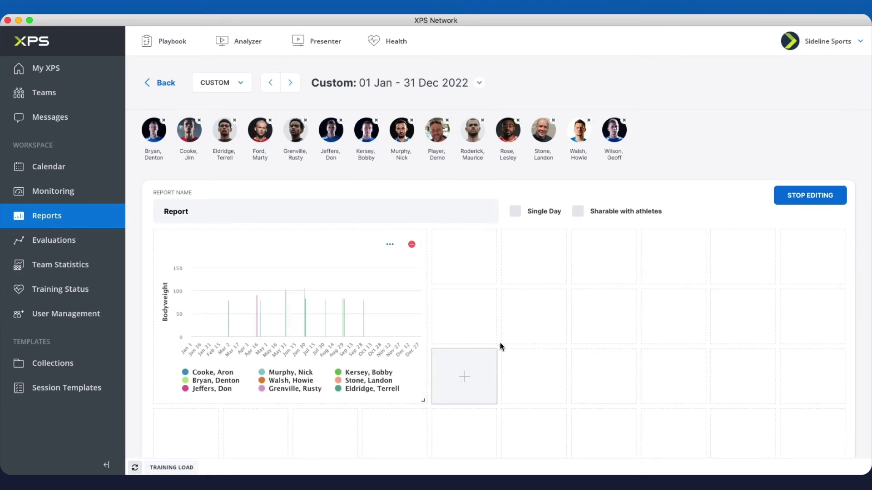
# Step: Stretch the bodyweight chart to full report width, stop editing, and go back to Reports
pyautogui.scroll(-2, 504, 345)
pyautogui.moveTo(481, 342); pyautogui.dragTo(809, 361)
pyautogui.click(810, 195)
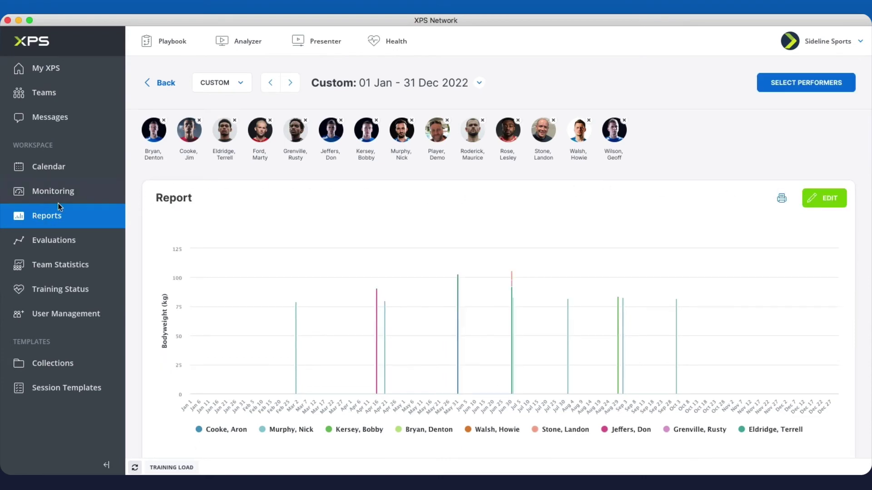
pyautogui.click(166, 83)
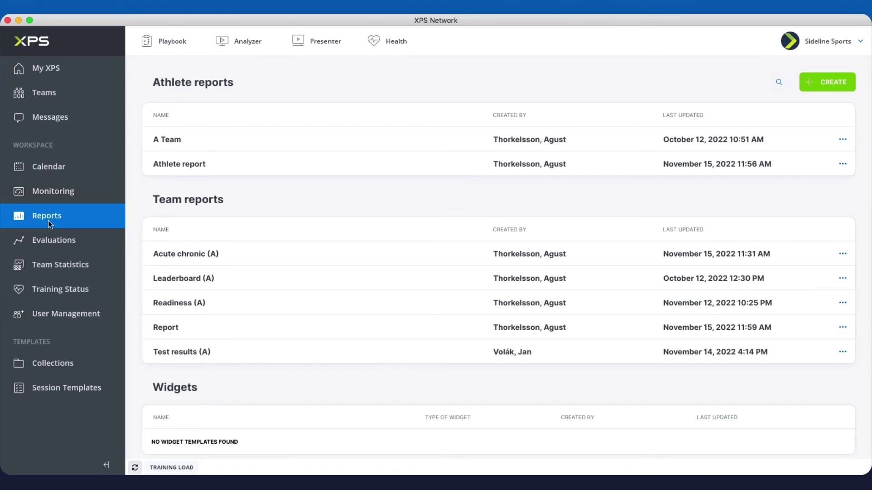
# Step: Open Report and replace its performers with three athletes from XPS TEAM 1A
pyautogui.click(170, 329)
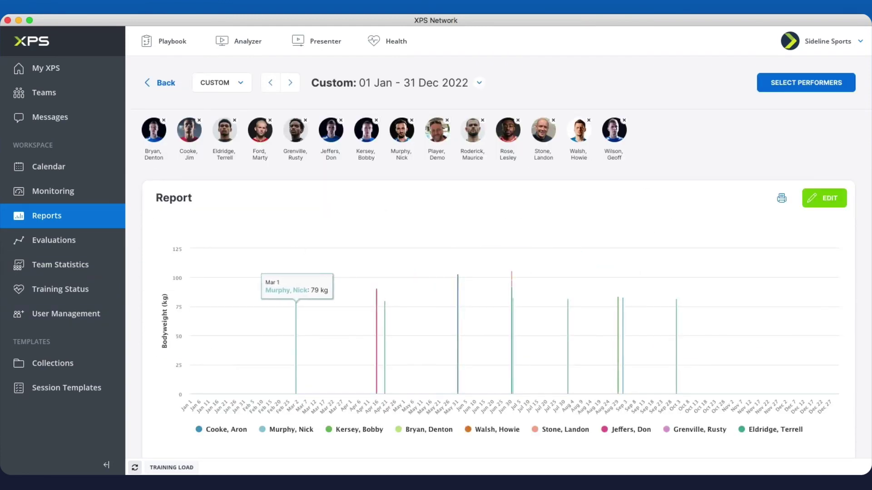
pyautogui.click(809, 83)
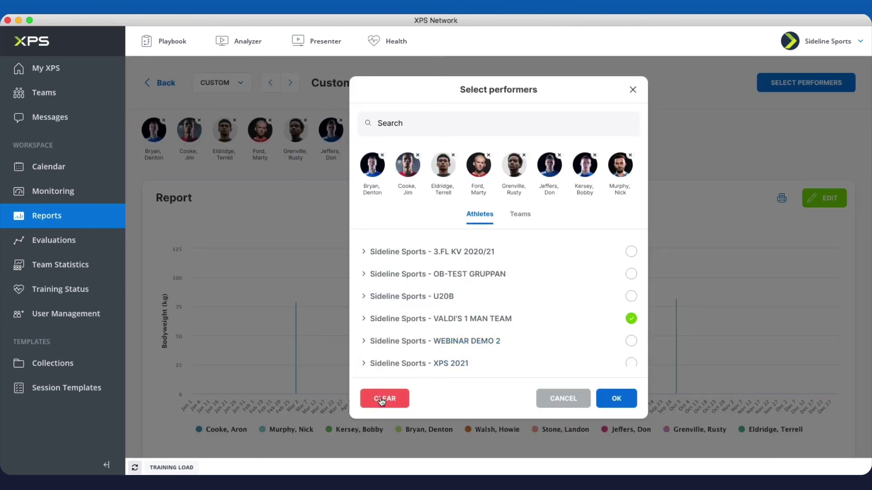
pyautogui.click(382, 400)
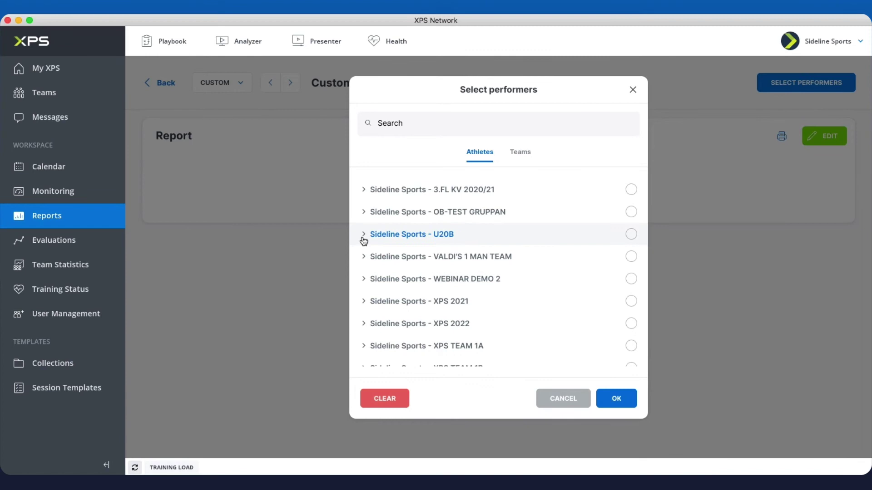
pyautogui.click(366, 347)
pyautogui.scroll(-3, 491, 323)
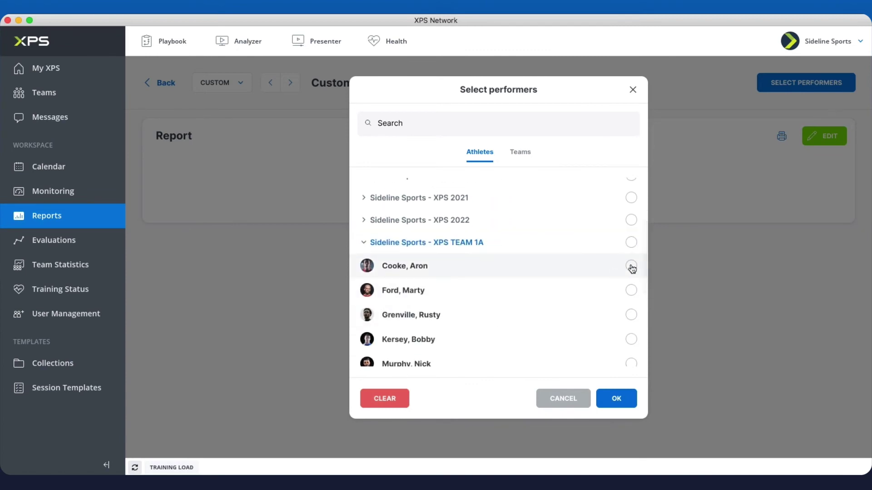
pyautogui.click(632, 266)
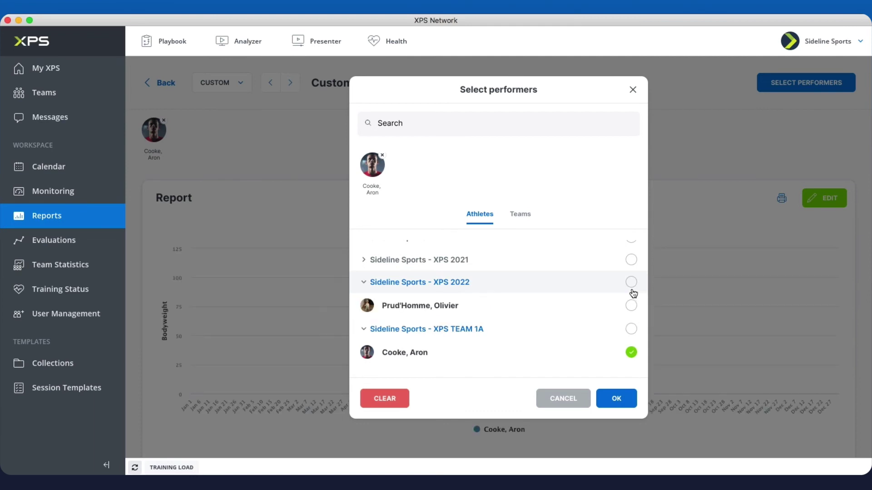
pyautogui.click(632, 305)
pyautogui.scroll(-3, 633, 302)
pyautogui.click(631, 309)
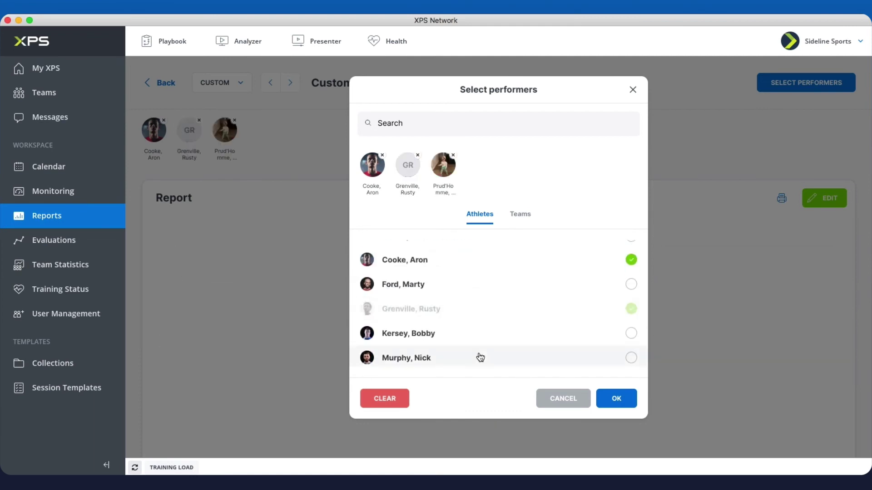
pyautogui.click(621, 400)
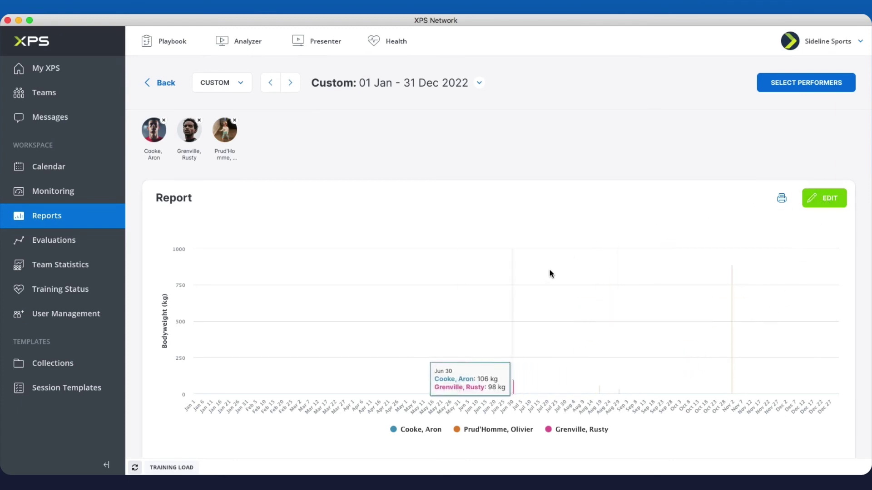
# Step: Set the chart widget's range type to Time frames so the whole period is one column
pyautogui.click(824, 198)
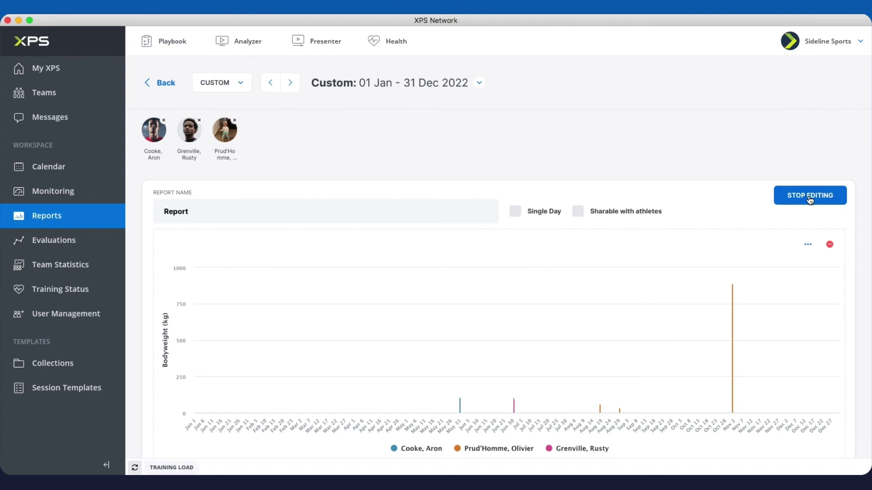
pyautogui.click(804, 244)
pyautogui.click(776, 271)
pyautogui.click(224, 255)
pyautogui.click(200, 284)
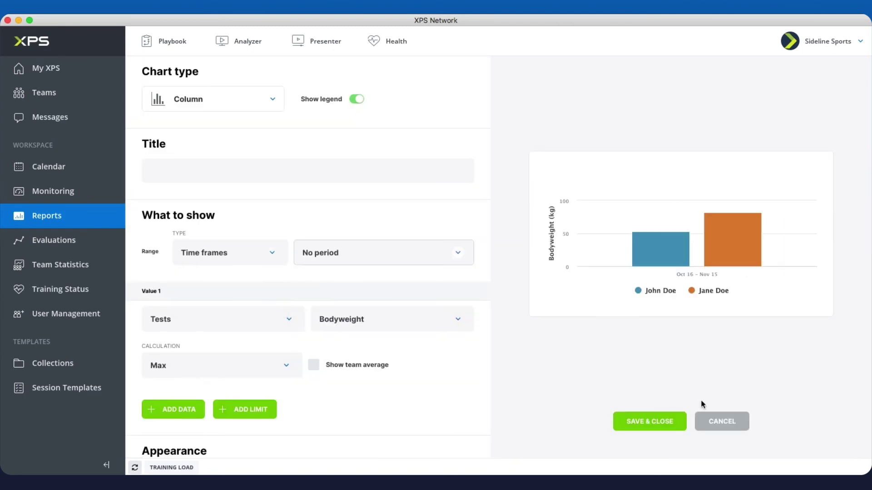
pyautogui.click(668, 427)
pyautogui.click(790, 195)
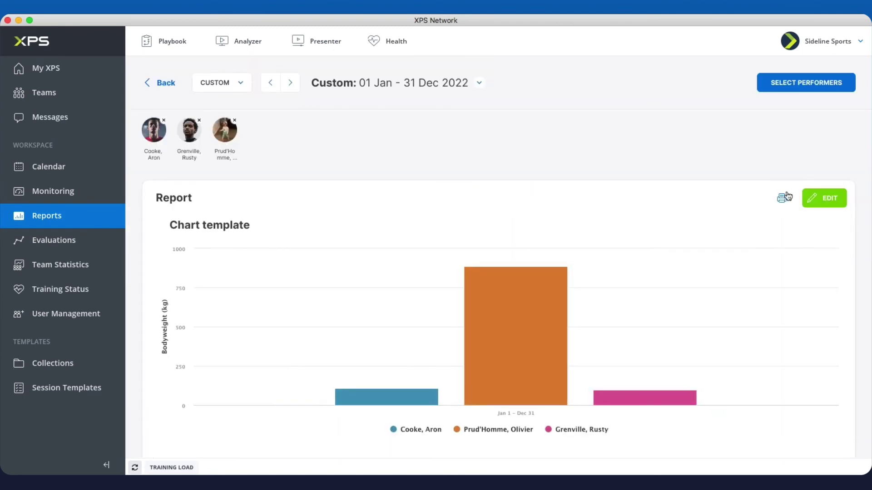
# Step: Add XPS TEAM 1A and XPS TEAM 1B as performers in the report
pyautogui.click(814, 86)
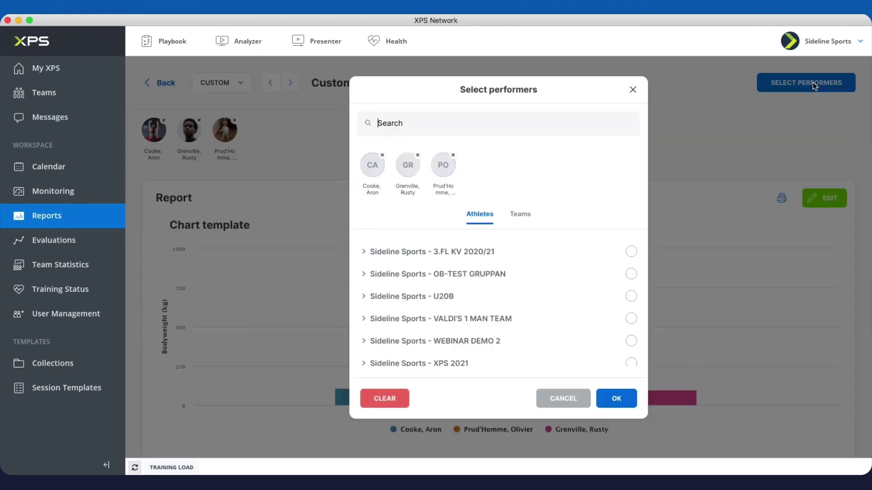
pyautogui.click(517, 216)
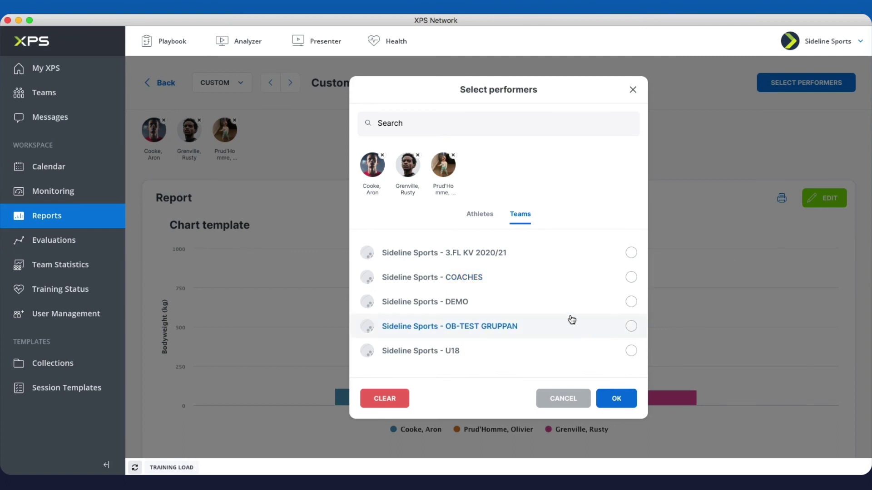
pyautogui.scroll(-3, 625, 334)
pyautogui.click(632, 330)
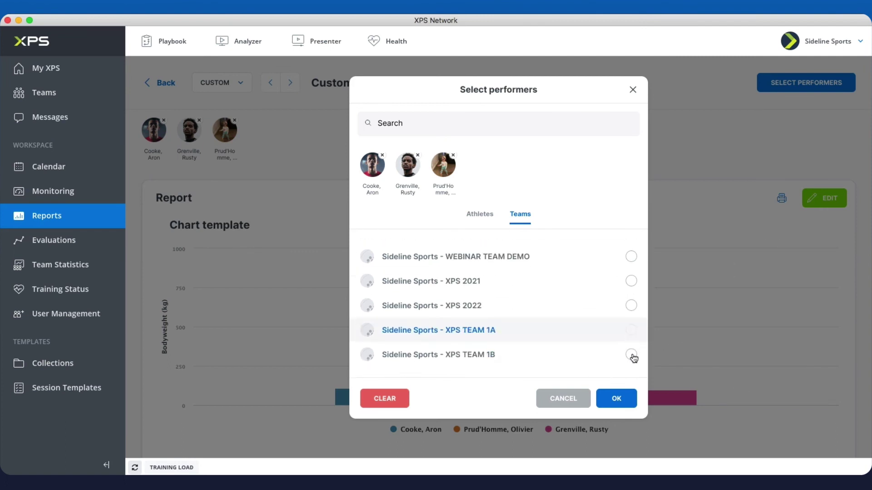
pyautogui.click(631, 355)
pyautogui.click(617, 400)
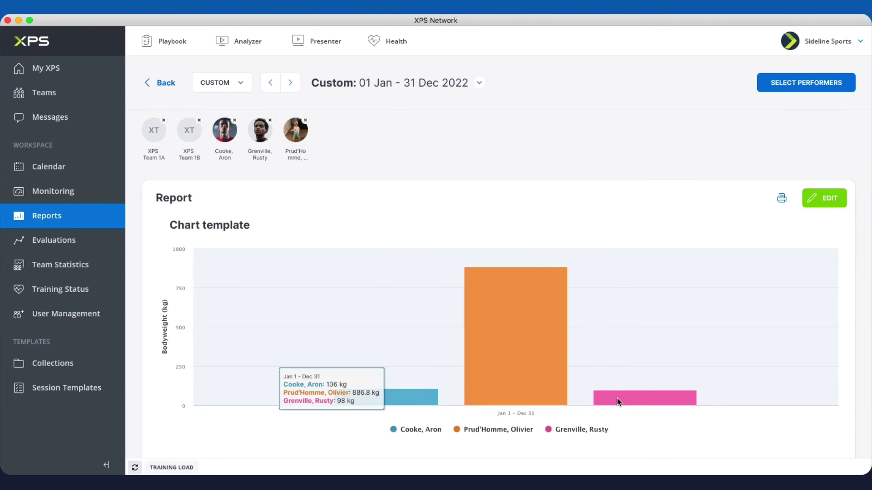
pyautogui.scroll(-2, 662, 292)
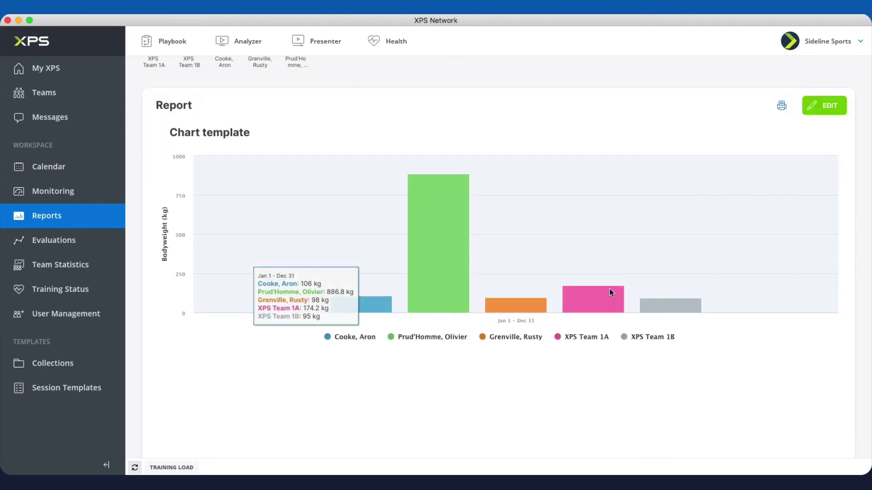
pyautogui.scroll(2, 610, 293)
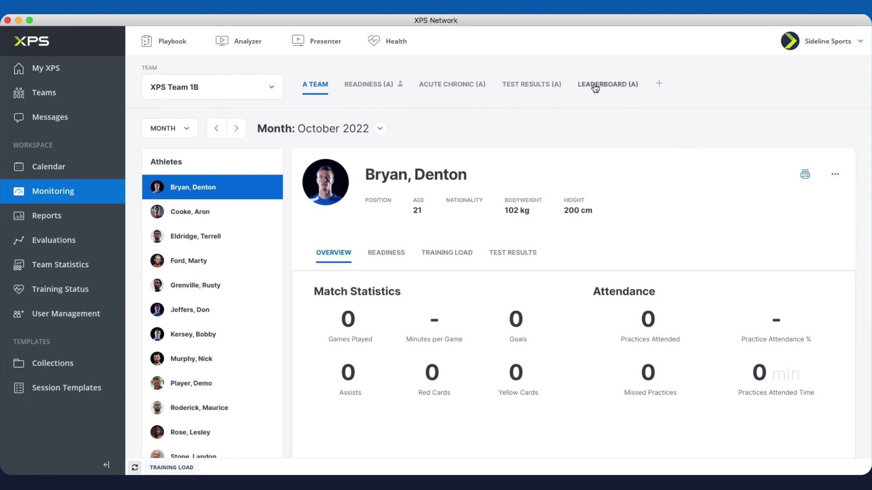
# Step: Review XPS Team 1B's TEST RESULTS (A) tables and READINESS (A) overview
pyautogui.click(542, 86)
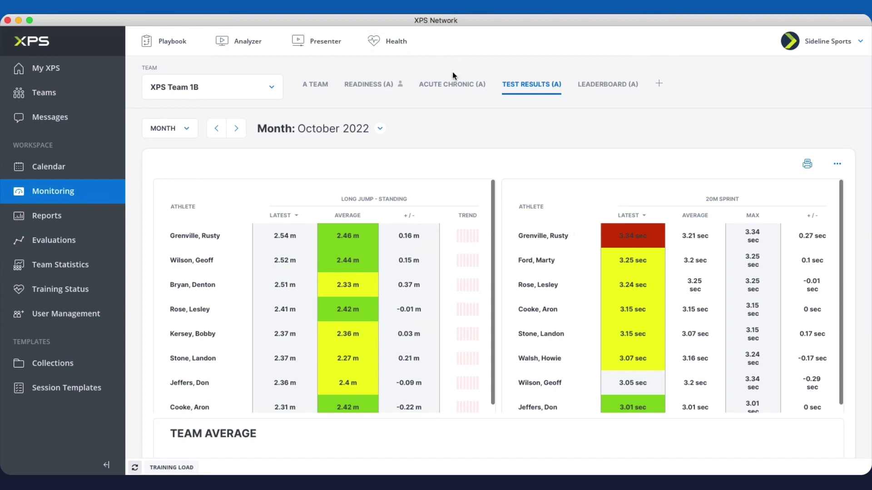
pyautogui.click(372, 89)
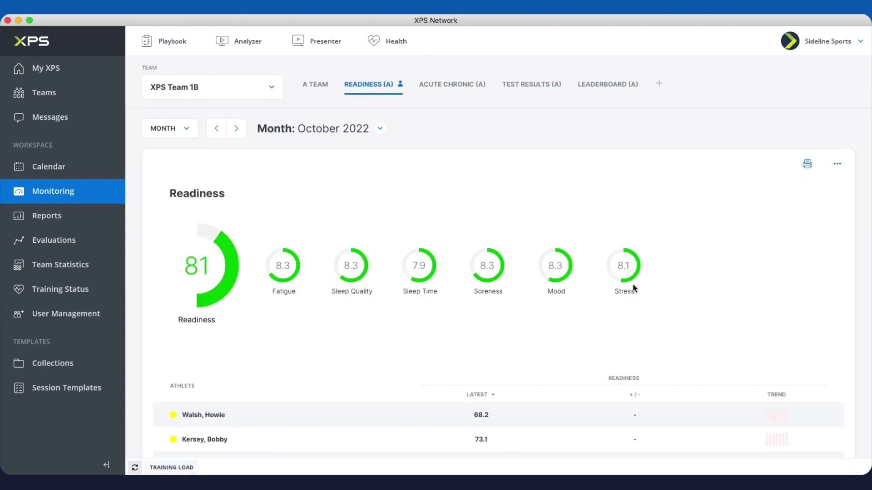
pyautogui.scroll(-5, 618, 282)
pyautogui.scroll(5, 620, 279)
# Step: Return to the A TEAM athlete overview and open its print preview
pyautogui.click(317, 83)
pyautogui.press('super+p')
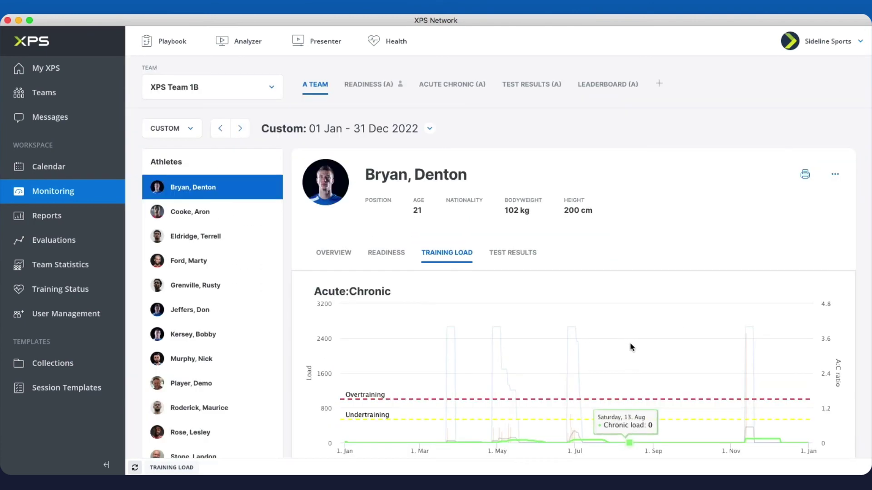
pyautogui.scroll(-5, 731, 342)
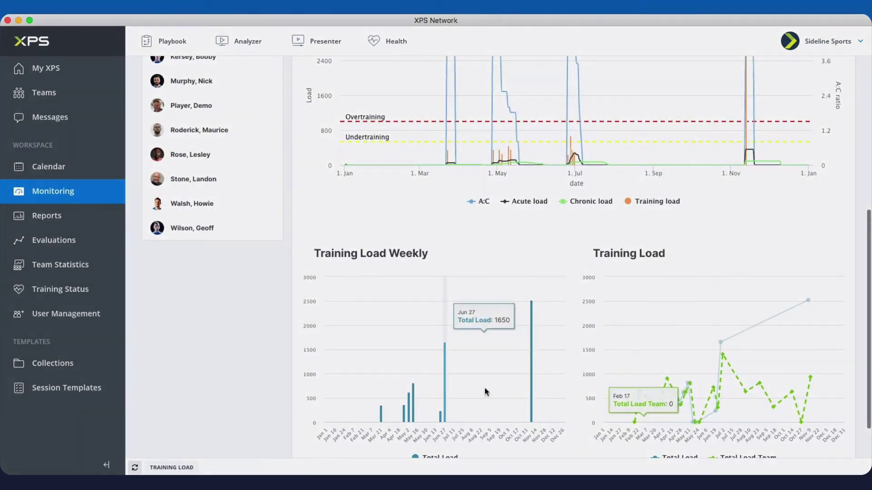